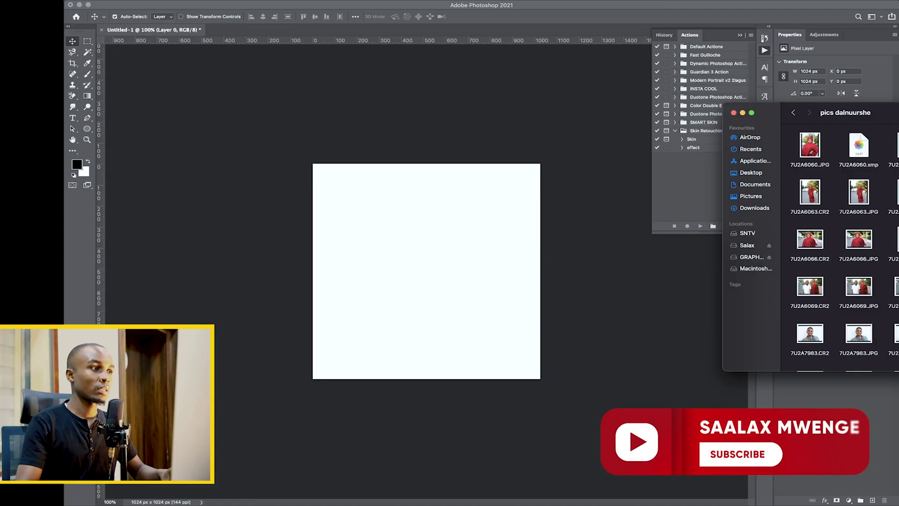
Quick Look through the red-dress portrait photos in the Finder folder.
{"action": "key", "text": "space"}
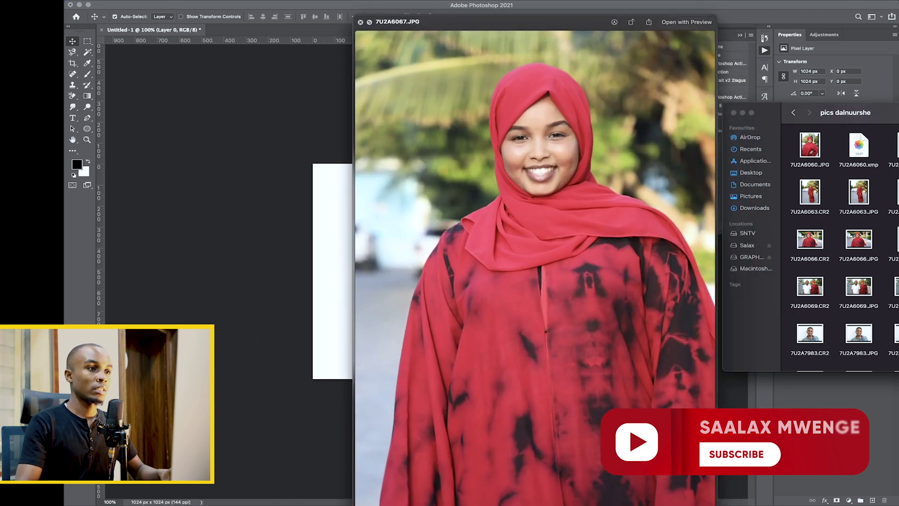
{"action": "key", "text": "space"}
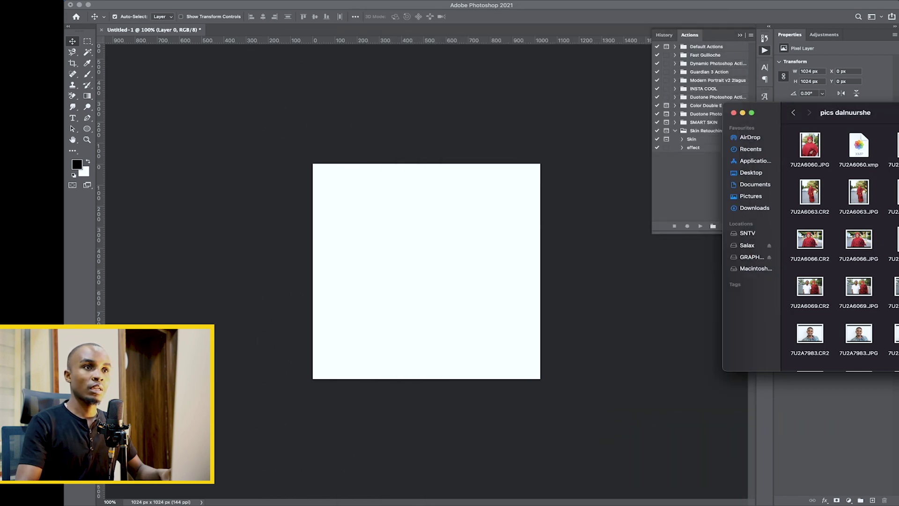
{"action": "key", "text": "space"}
{"action": "key", "text": "space"}
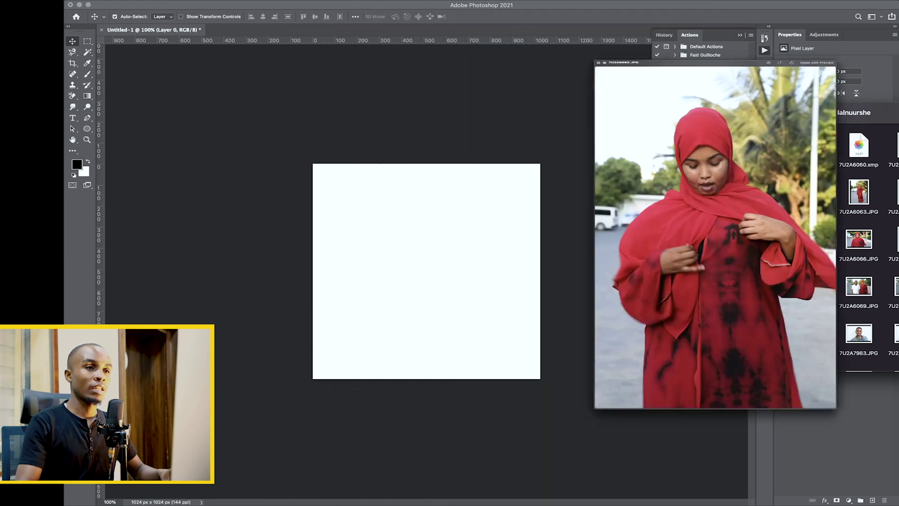
{"action": "key", "text": "space"}
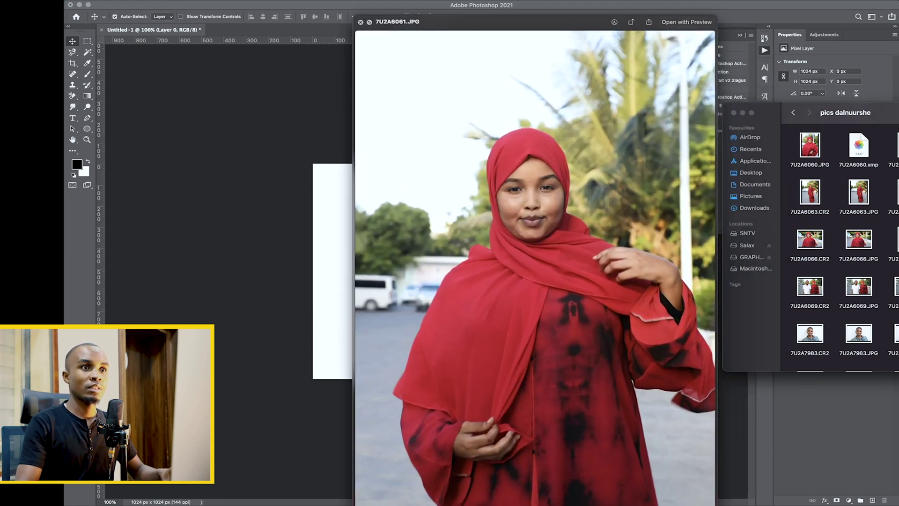
{"action": "key", "text": "space"}
{"action": "scroll", "coordinate": [843, 249], "scroll_direction": "up", "scroll_amount": 2}
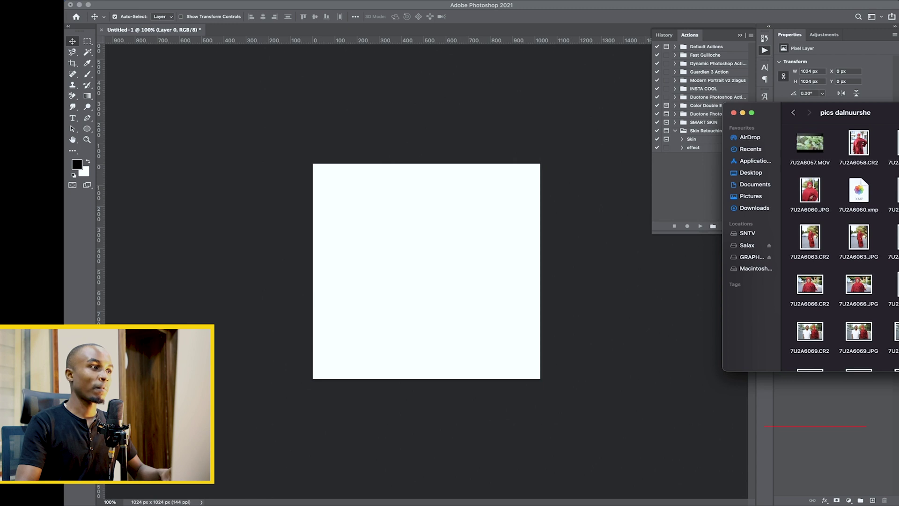
Preview 7U2A6067.JPG again, then bring up the Open With app list for the CR2 file.
{"action": "key", "text": "space"}
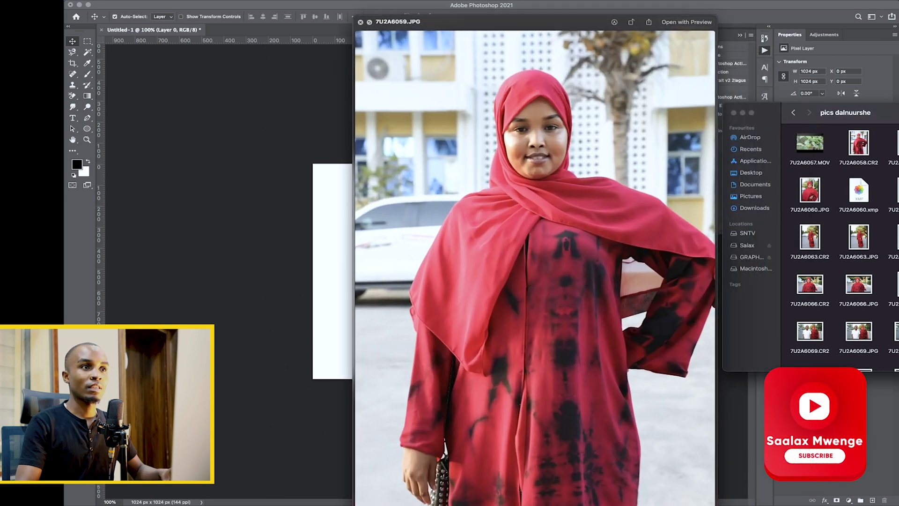
{"action": "key", "text": "space"}
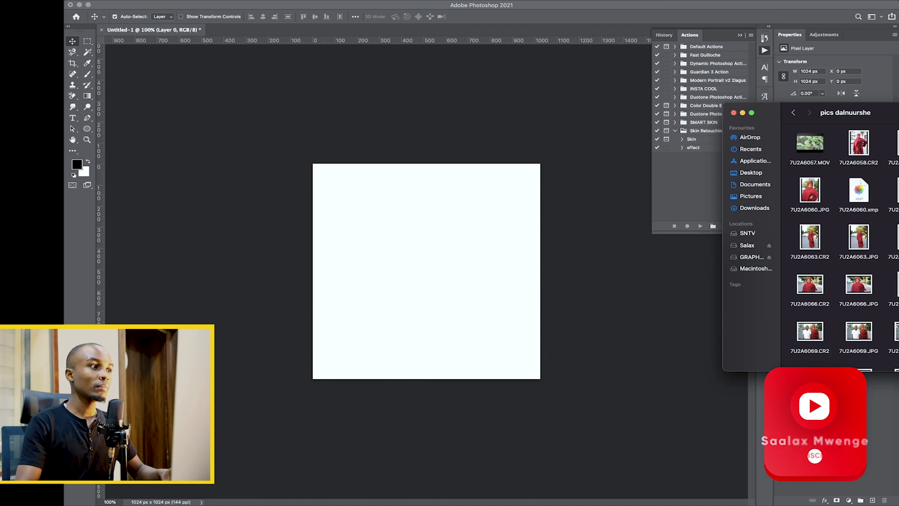
{"action": "key", "text": "space"}
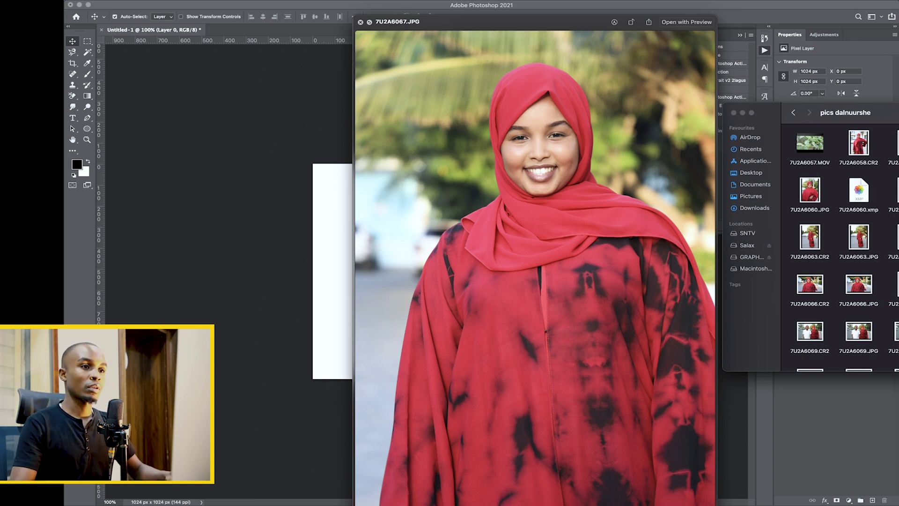
{"action": "key", "text": "space"}
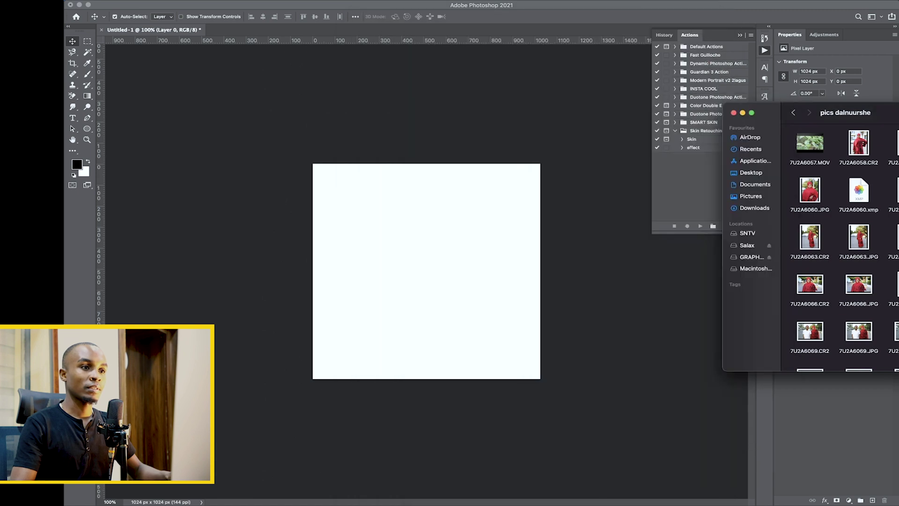
{"action": "right_click", "coordinate": [894, 302]}
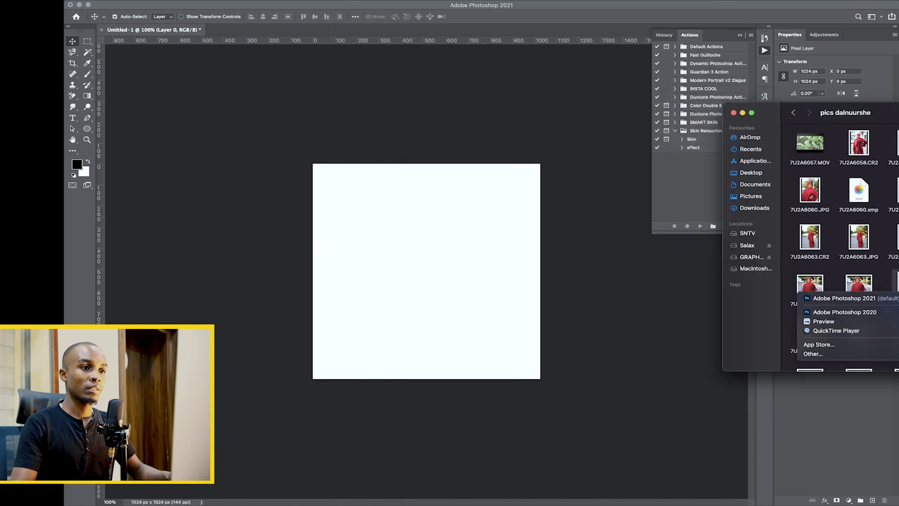
Open 7U2A6067.CR2 in Camera Raw via Photoshop 2021 and apply Auto tone correction.
{"action": "left_click", "coordinate": [842, 299]}
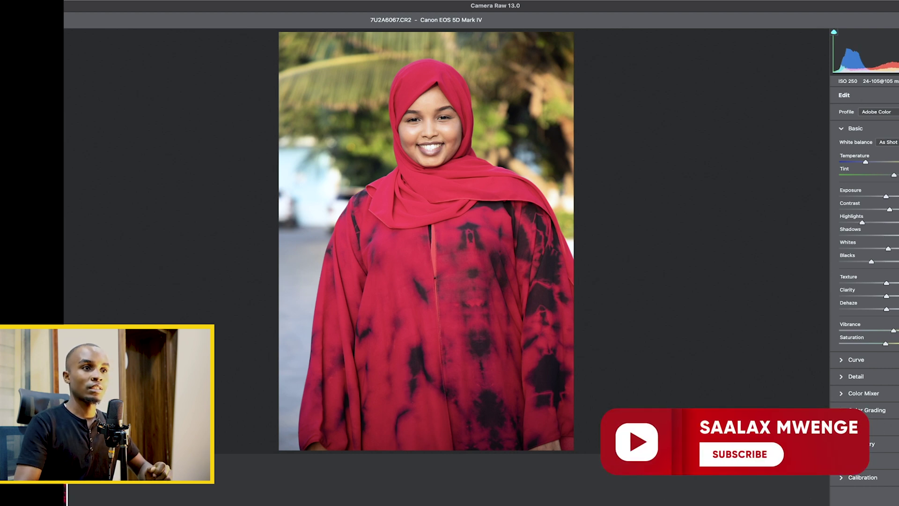
{"action": "key", "text": "super+u"}
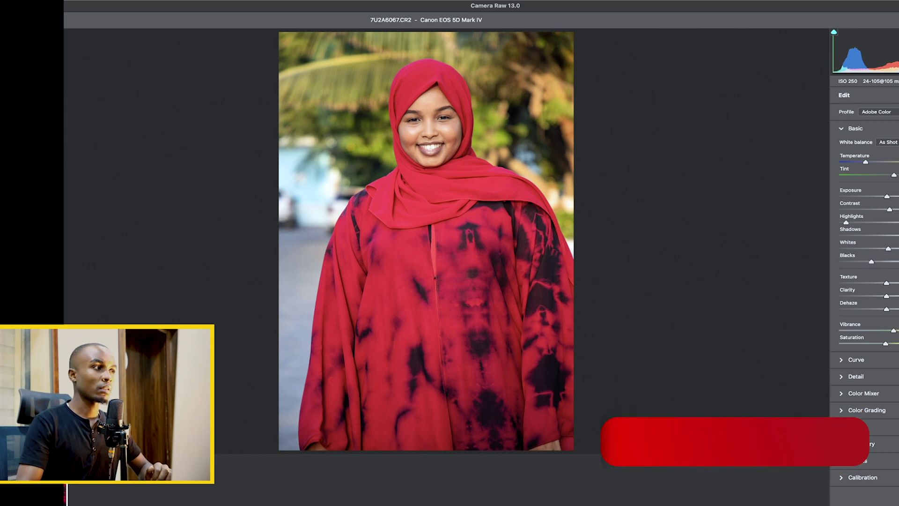
Push Whites to maximum and deepen Blacks, then expand the Color Mixer HSL controls.
{"action": "left_click_drag", "start_coordinate": [895, 250], "coordinate": [898, 249]}
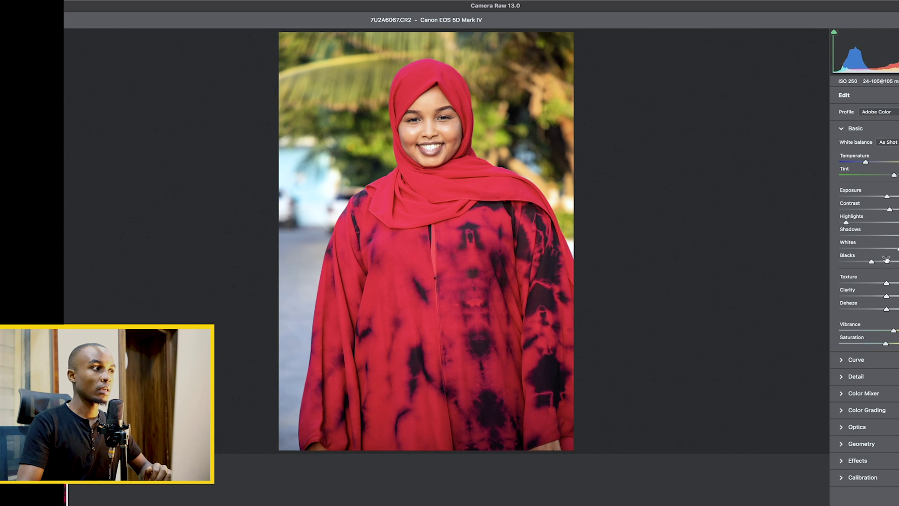
{"action": "left_click_drag", "start_coordinate": [869, 263], "coordinate": [866, 263]}
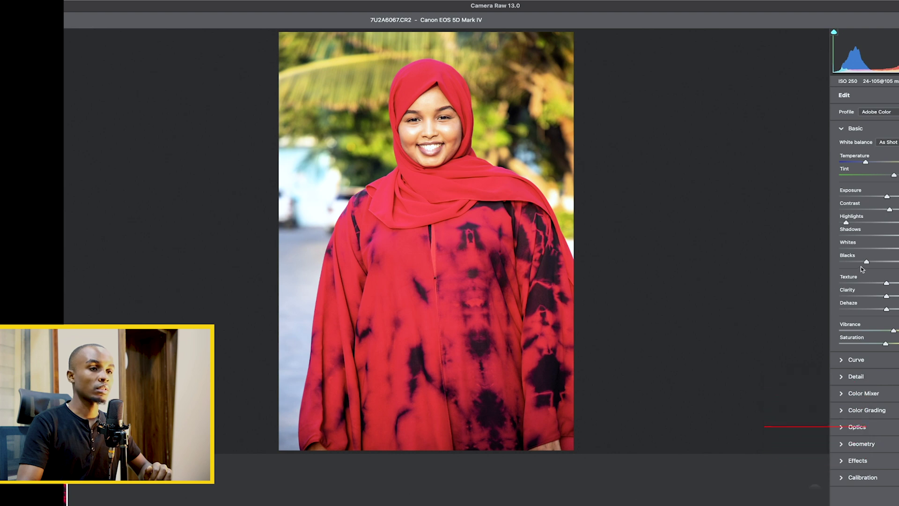
{"action": "left_click_drag", "start_coordinate": [867, 263], "coordinate": [861, 263]}
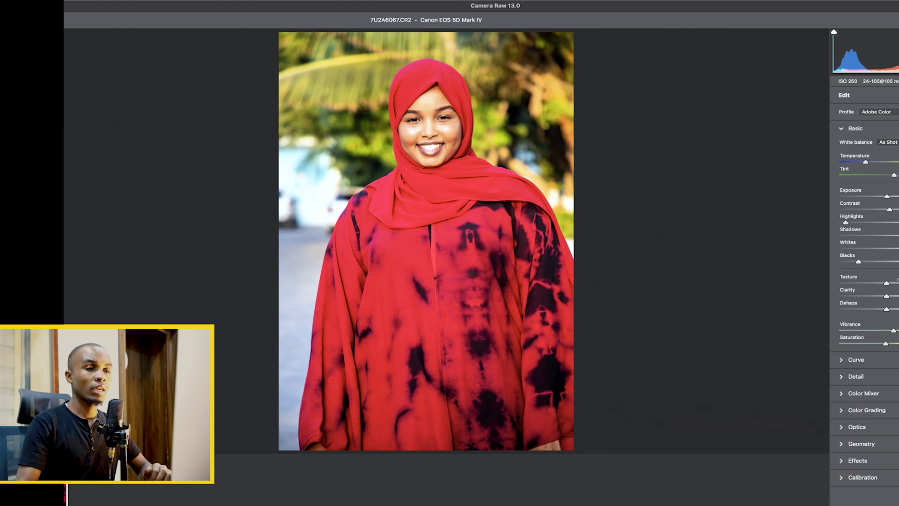
{"action": "left_click", "coordinate": [858, 396]}
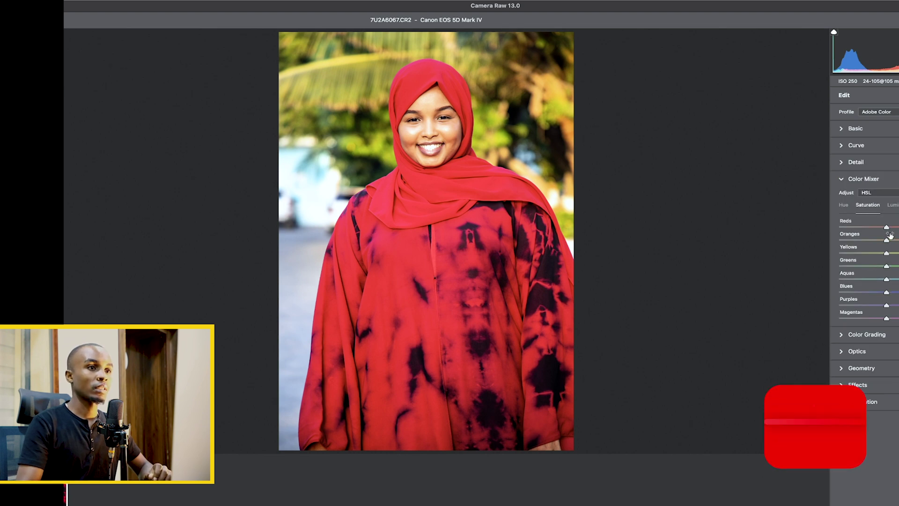
Boost Reds saturation and slightly lower Oranges and Greens saturation in the Color Mixer.
{"action": "left_click_drag", "start_coordinate": [886, 228], "coordinate": [897, 227]}
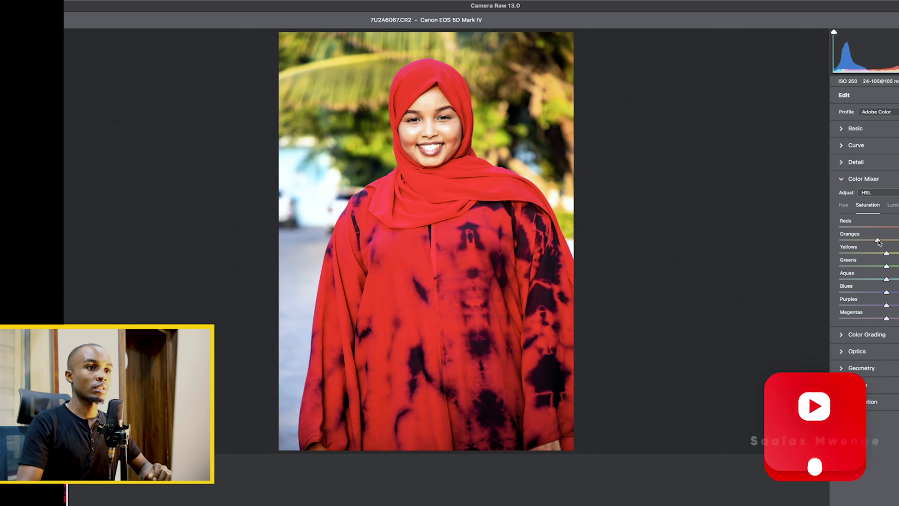
{"action": "left_click_drag", "start_coordinate": [881, 242], "coordinate": [879, 241]}
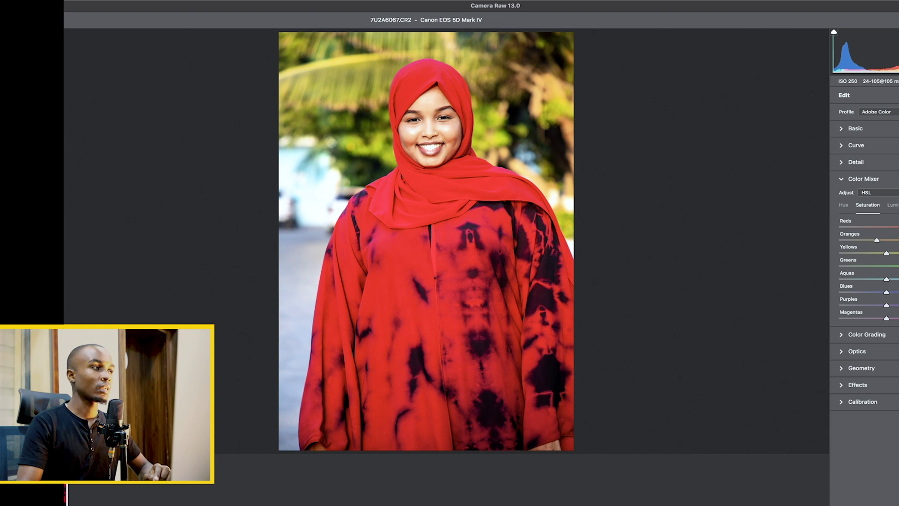
{"action": "mouse_move", "coordinate": [867, 269]}
{"action": "left_mouse_down"}
{"action": "mouse_move", "coordinate": [881, 268]}
{"action": "mouse_move", "coordinate": [864, 270]}
{"action": "left_mouse_up"}
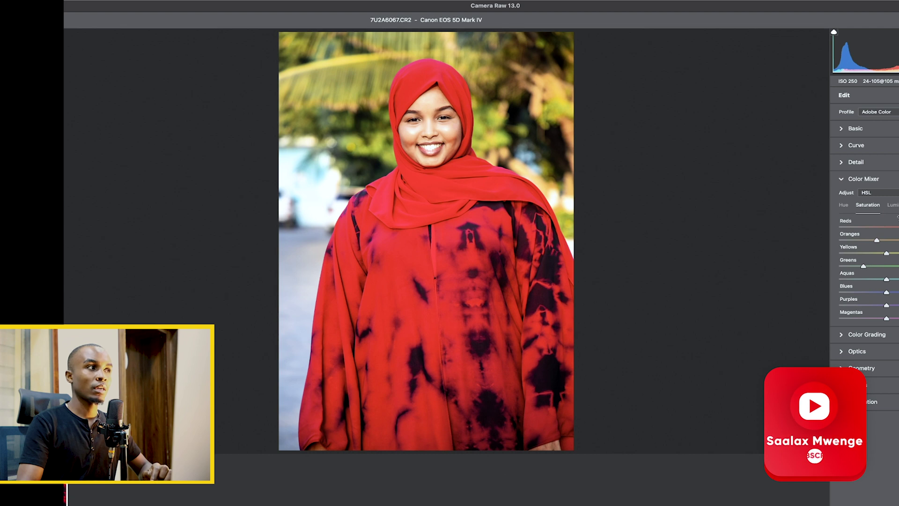
On Luminance, brighten Oranges and Reds and slightly darken Magentas.
{"action": "left_click", "coordinate": [896, 206]}
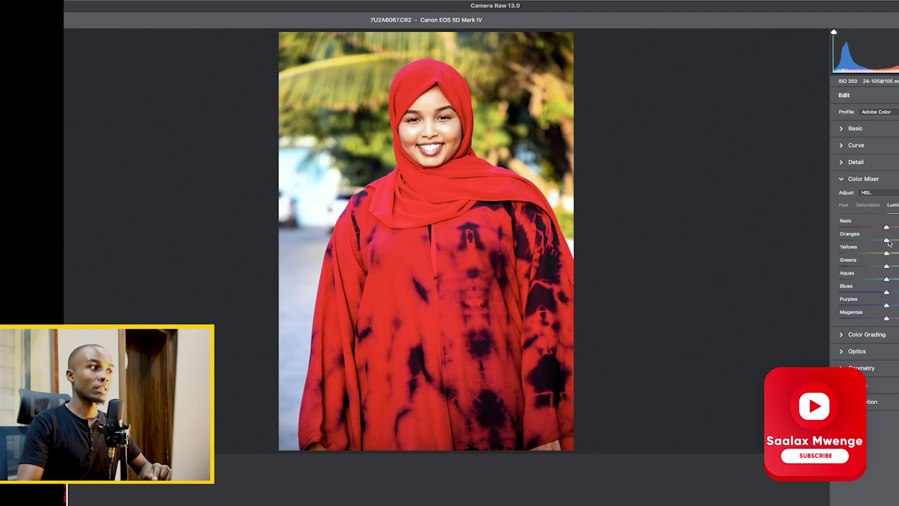
{"action": "left_click_drag", "start_coordinate": [894, 242], "coordinate": [898, 241]}
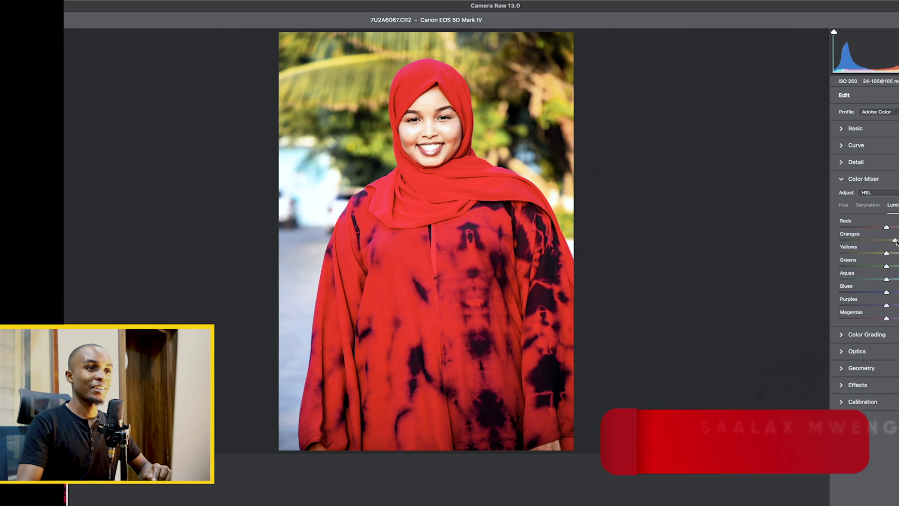
{"action": "left_click_drag", "start_coordinate": [898, 240], "coordinate": [896, 242]}
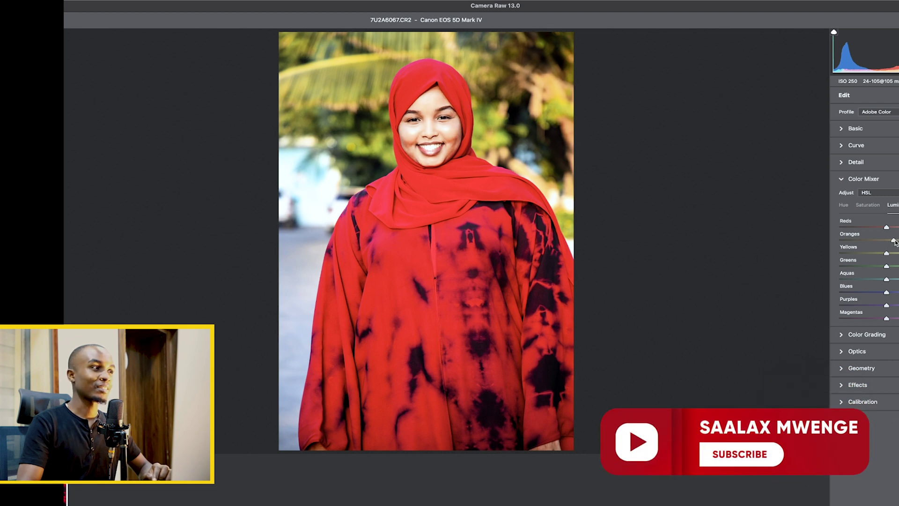
{"action": "left_click_drag", "start_coordinate": [886, 229], "coordinate": [894, 229]}
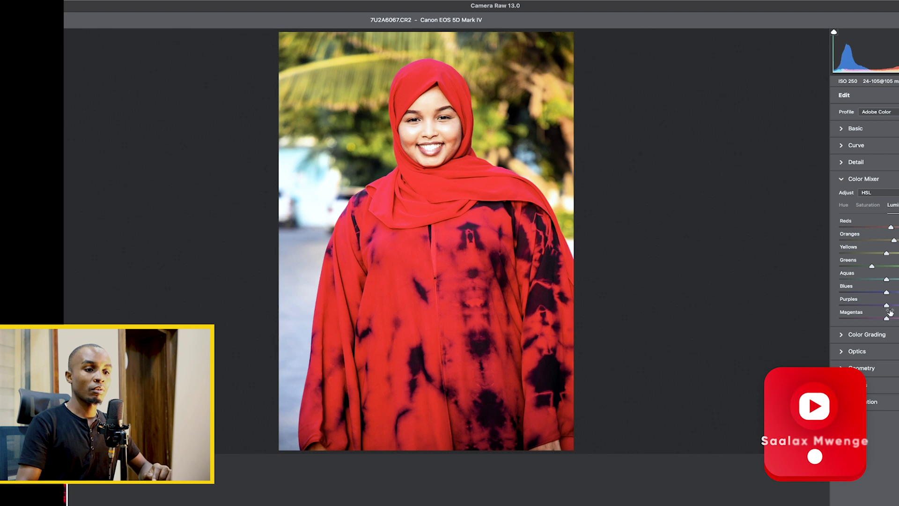
{"action": "left_click_drag", "start_coordinate": [887, 319], "coordinate": [884, 319]}
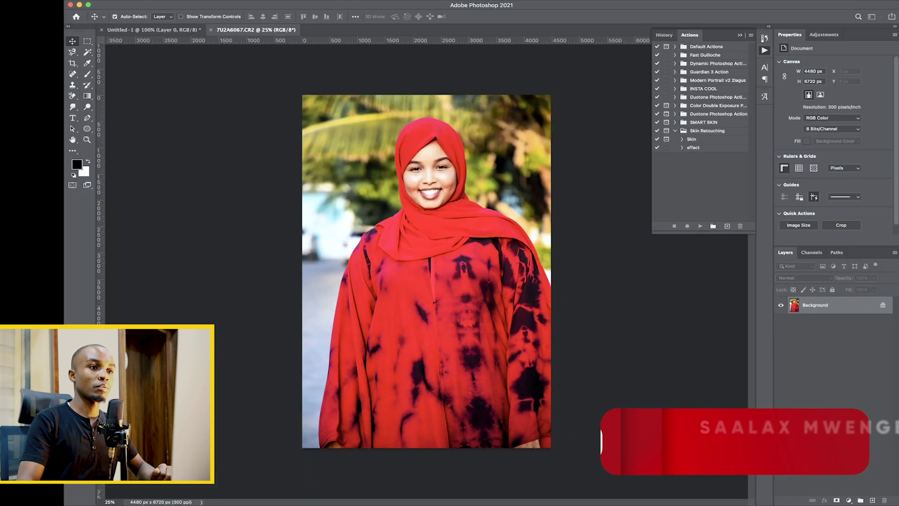
Unlock the Background layer, zoom to 50%, and open Filter > Neural Filters.
{"action": "left_click", "coordinate": [884, 307]}
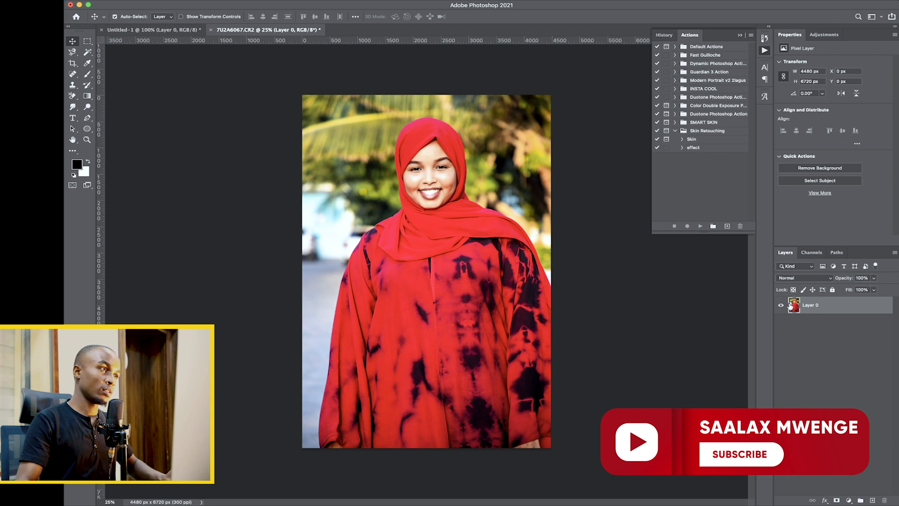
{"action": "key", "text": "super+plus"}
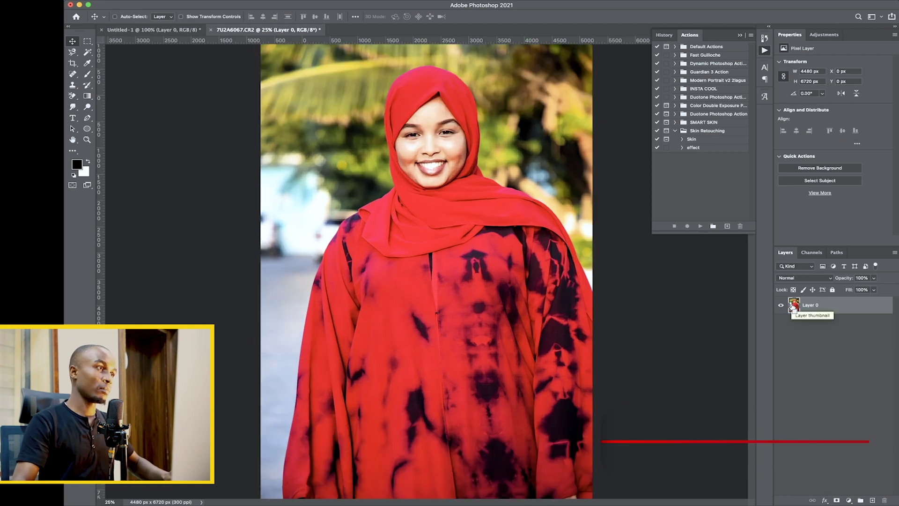
{"action": "key", "text": "super+plus"}
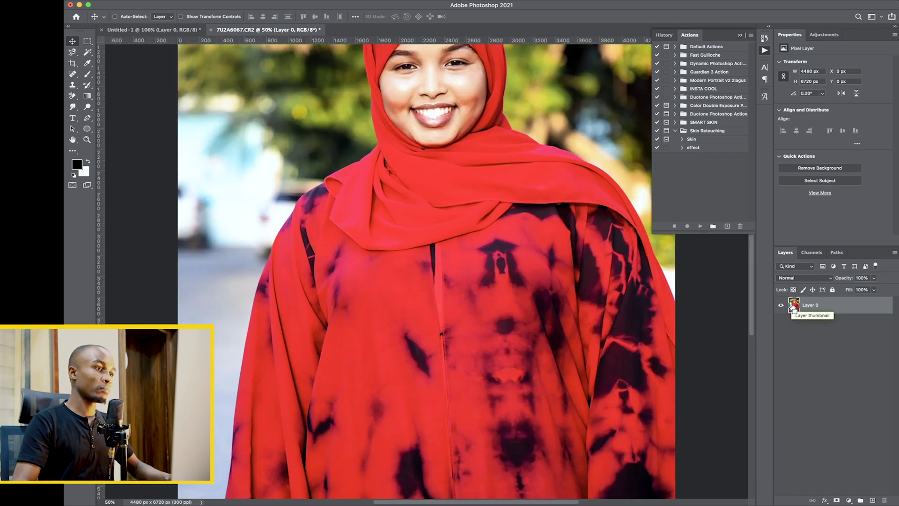
{"action": "scroll", "coordinate": [549, 229], "scroll_direction": "up", "scroll_amount": 6}
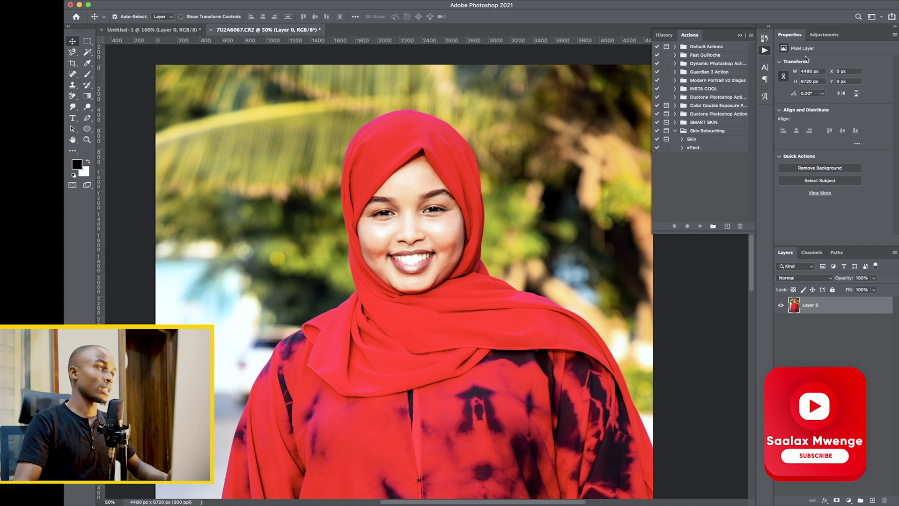
{"action": "left_click", "coordinate": [180, 1]}
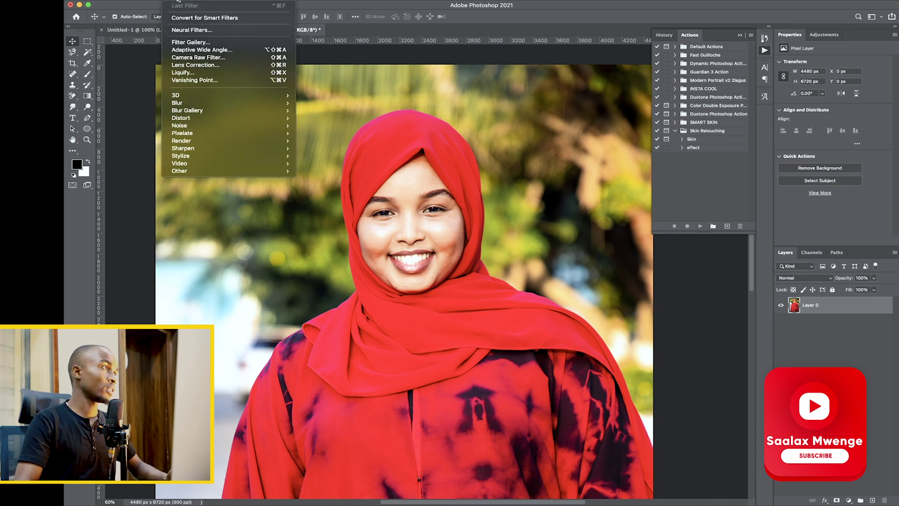
{"action": "left_click", "coordinate": [193, 31]}
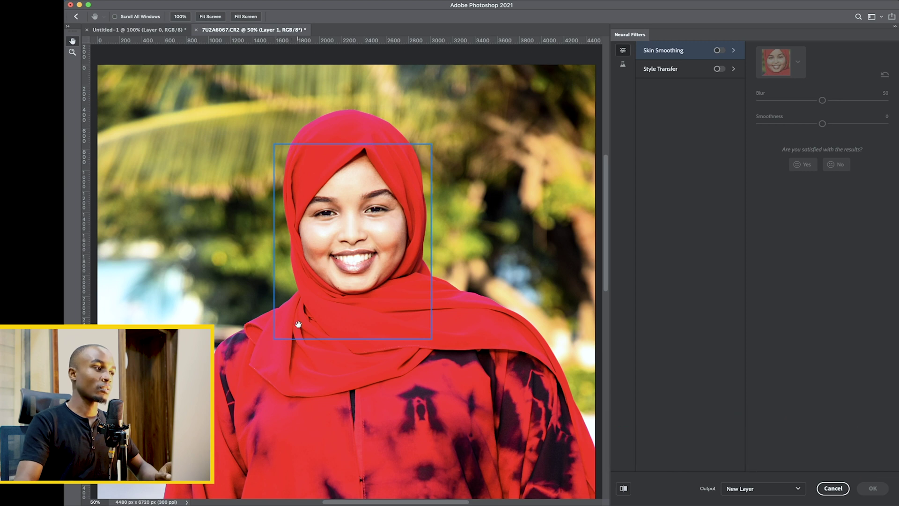
Enable Skin Smoothing, compare it off and on, and output it as a new layer.
{"action": "left_click", "coordinate": [719, 50]}
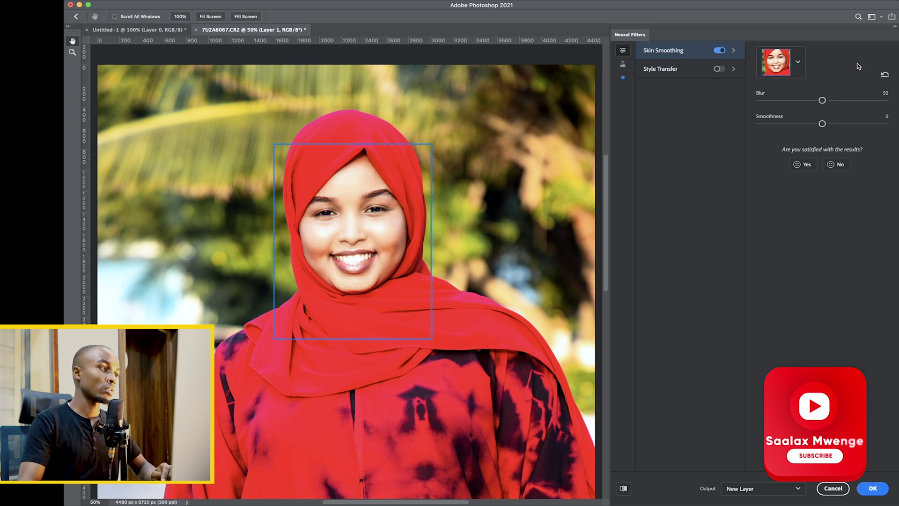
{"action": "left_click", "coordinate": [717, 50]}
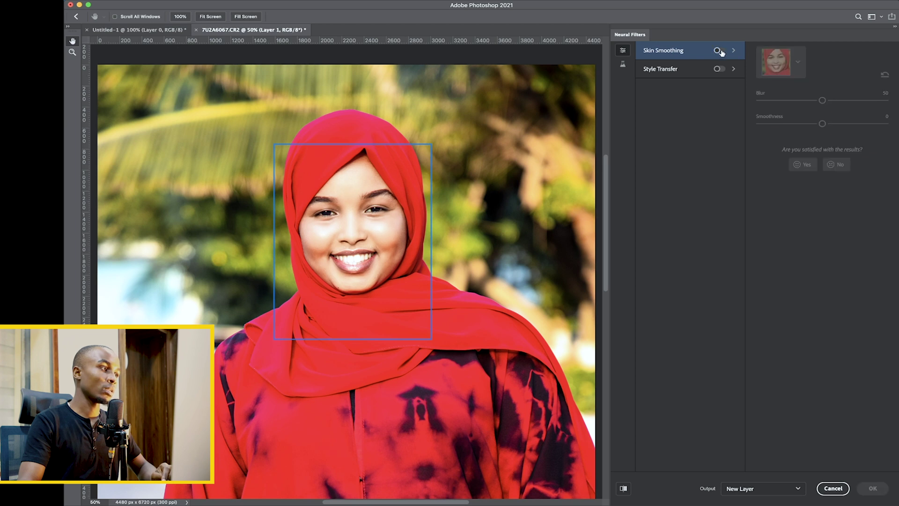
{"action": "left_click", "coordinate": [719, 50]}
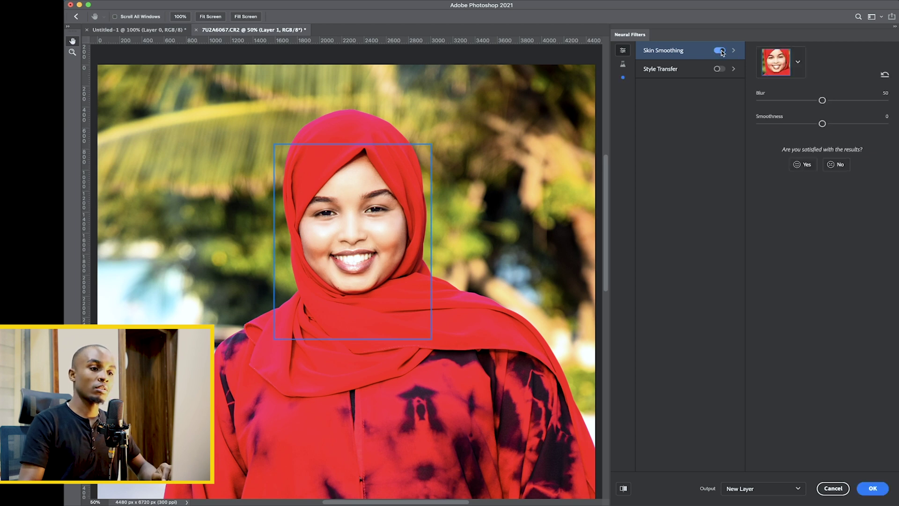
{"action": "left_click", "coordinate": [873, 489]}
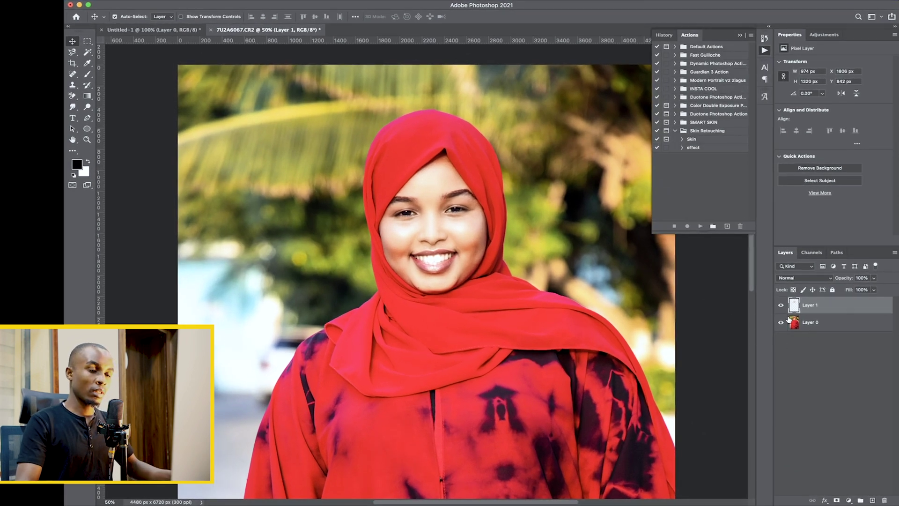
Merge Visible into one Layer 1, zoom out to the whole image, and select the Skin Retouching action set.
{"action": "right_click", "coordinate": [821, 326]}
{"action": "left_click", "coordinate": [796, 402]}
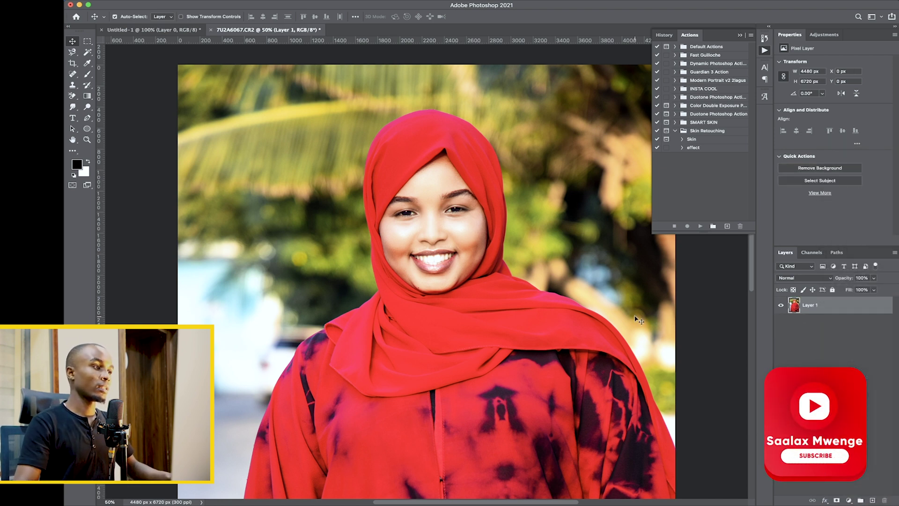
{"action": "key", "text": "super+minus"}
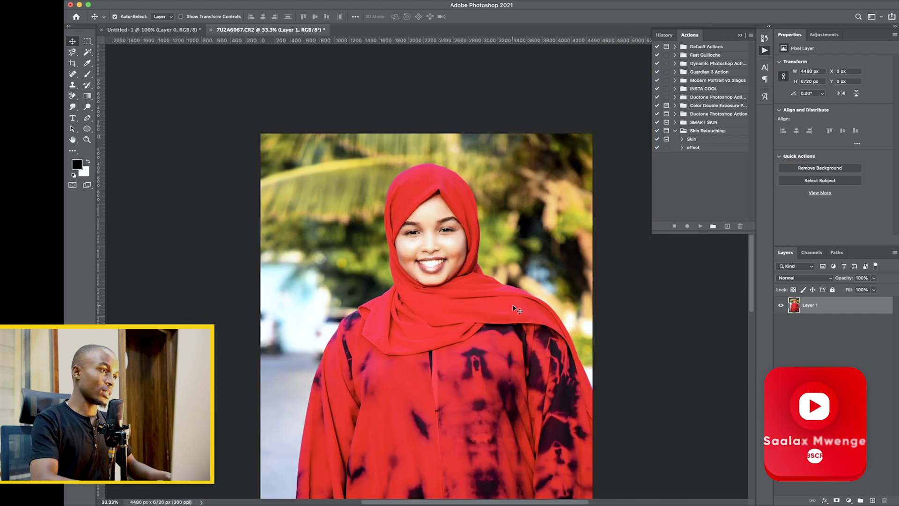
{"action": "scroll", "coordinate": [513, 305], "scroll_direction": "down", "scroll_amount": 3}
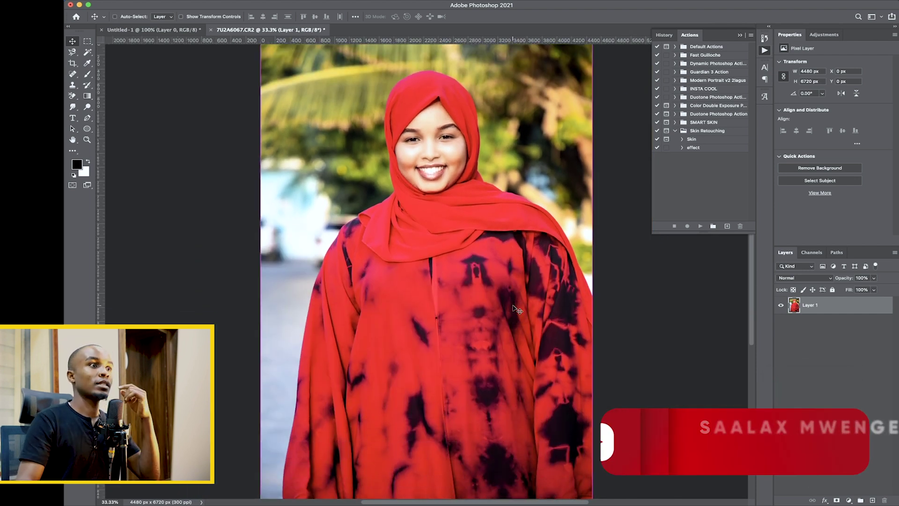
{"action": "key", "text": "super+minus"}
{"action": "key", "text": "super"}
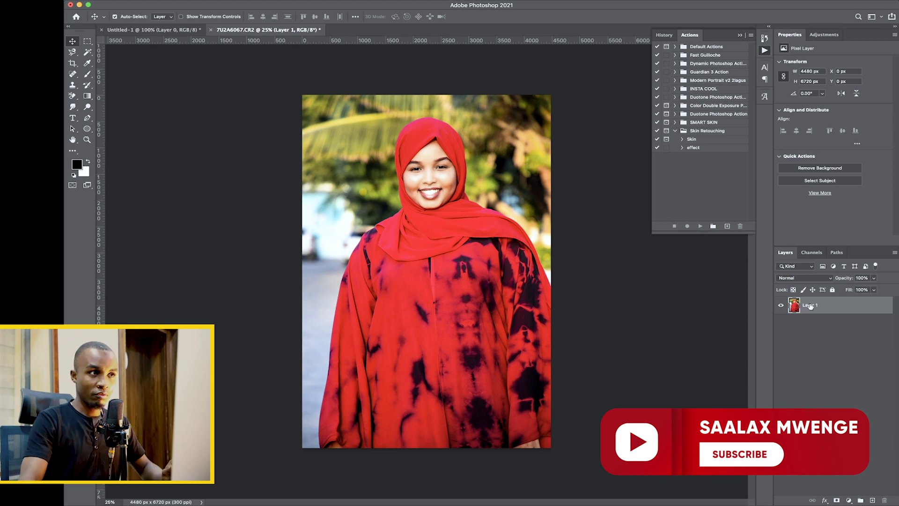
{"action": "left_click", "coordinate": [710, 131]}
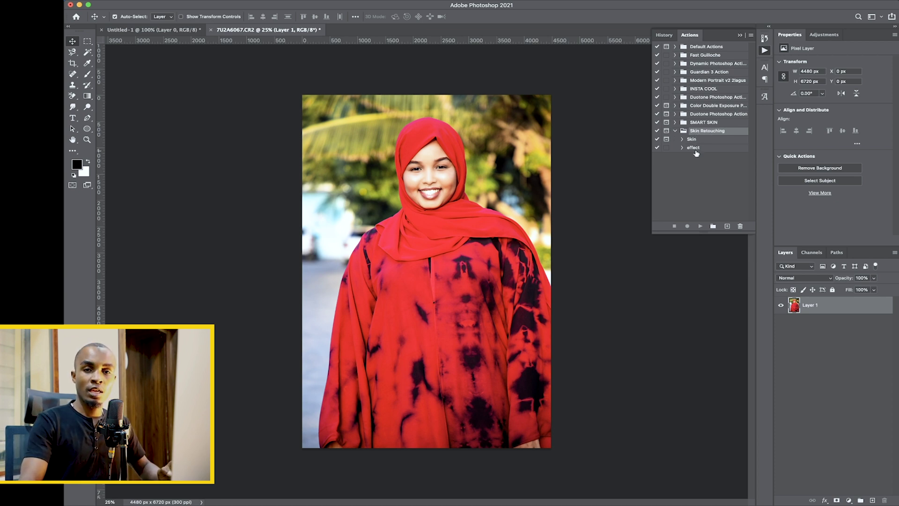
Play the recorded effect action, toggle the resulting effects group to compare, then expand it.
{"action": "left_click", "coordinate": [694, 148]}
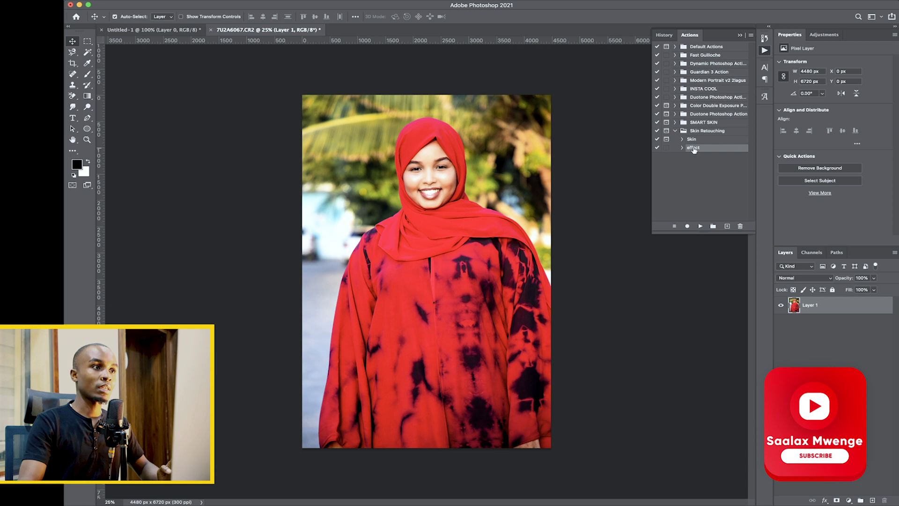
{"action": "left_click", "coordinate": [701, 226]}
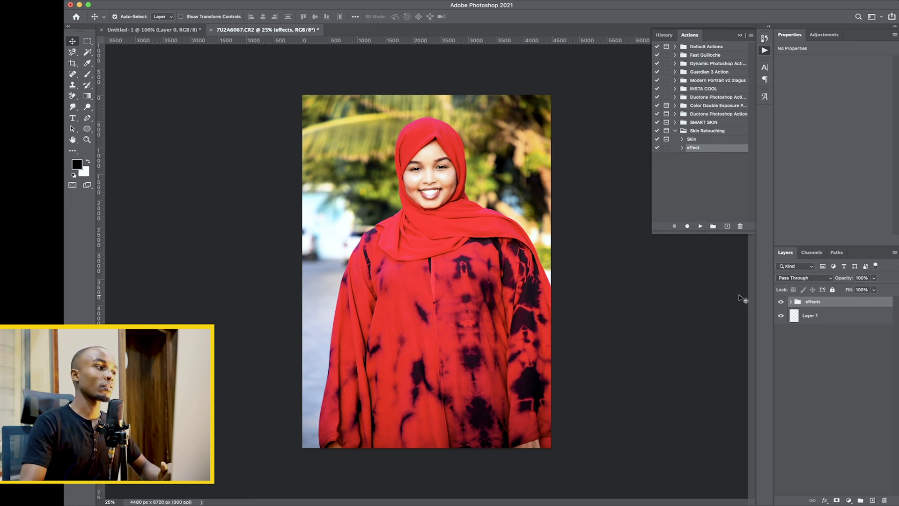
{"action": "left_click", "coordinate": [782, 302]}
{"action": "left_click", "coordinate": [781, 303]}
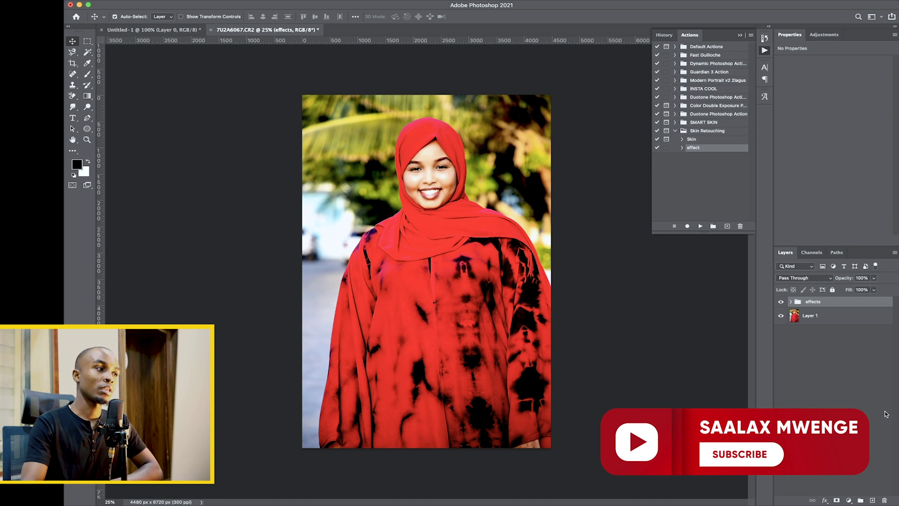
{"action": "left_click", "coordinate": [791, 303]}
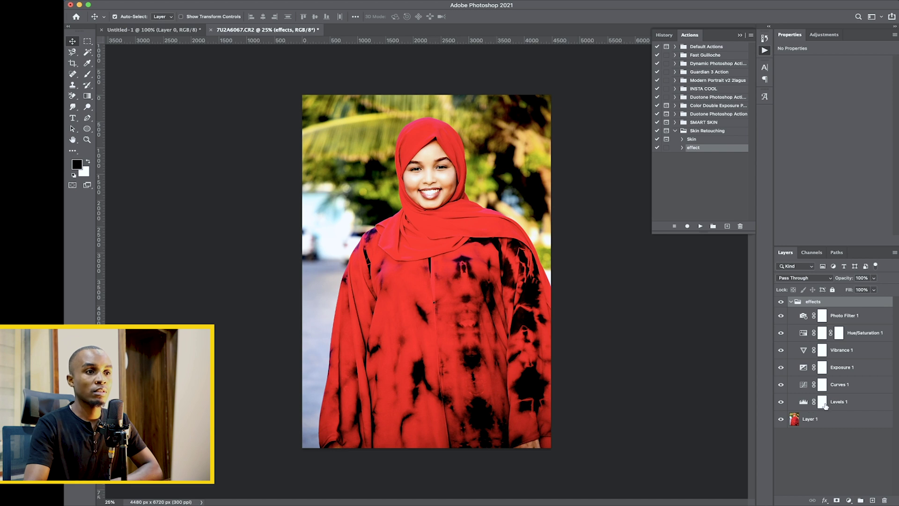
Try a blue colour on Photo Filter 1, cancel to keep the pink, and collapse the effects group.
{"action": "left_click", "coordinate": [822, 315]}
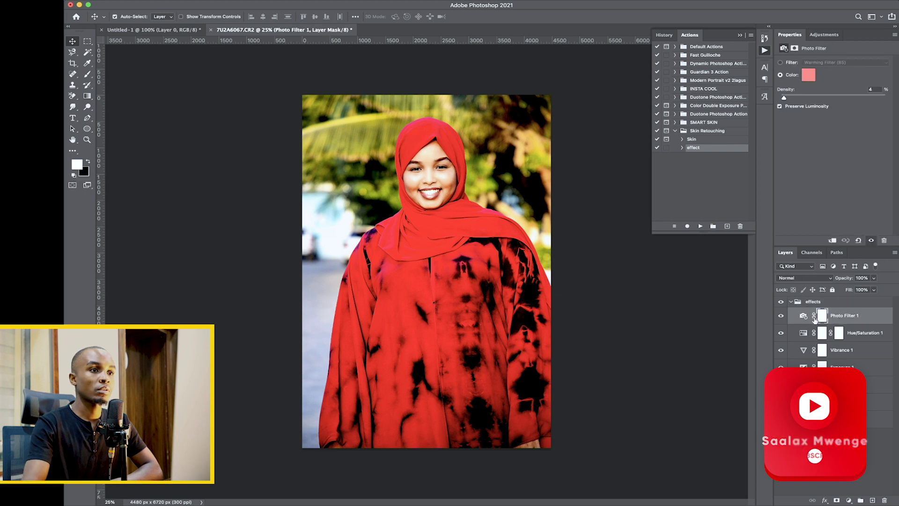
{"action": "left_click", "coordinate": [804, 77]}
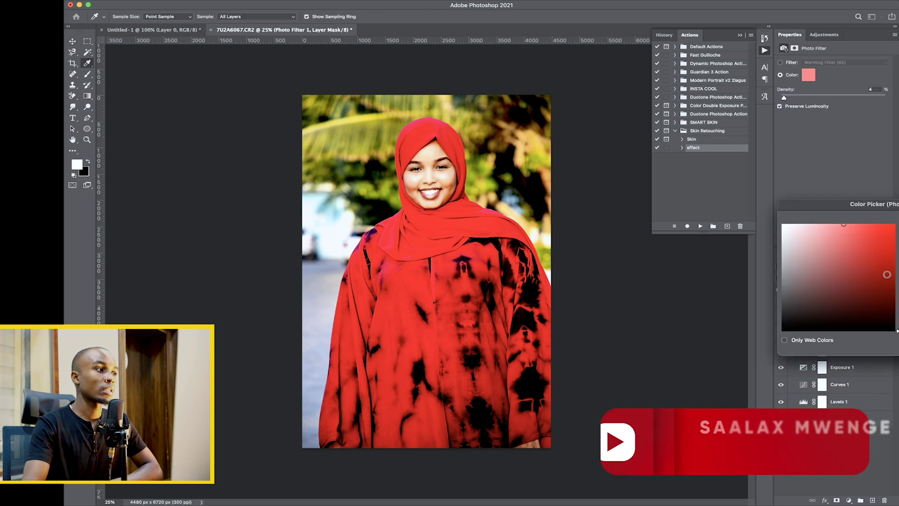
{"action": "left_click", "coordinate": [843, 225]}
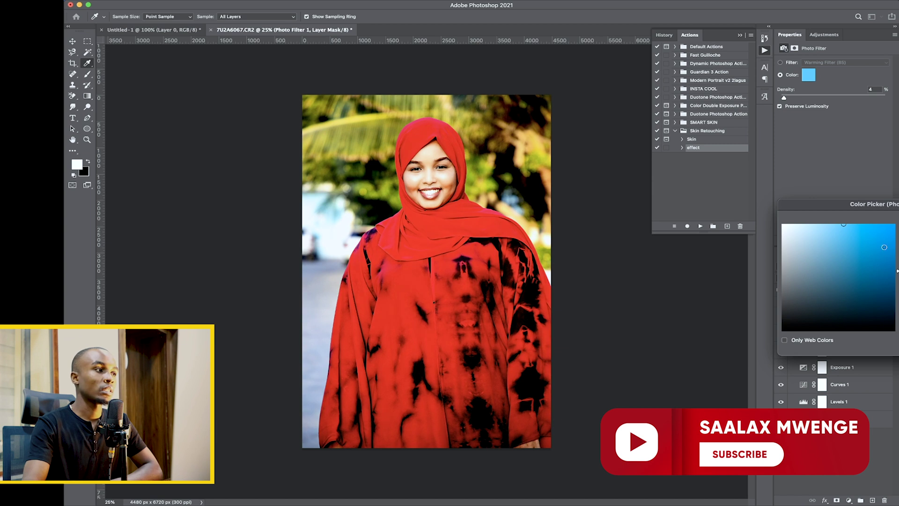
{"action": "left_click_drag", "start_coordinate": [874, 274], "coordinate": [847, 270]}
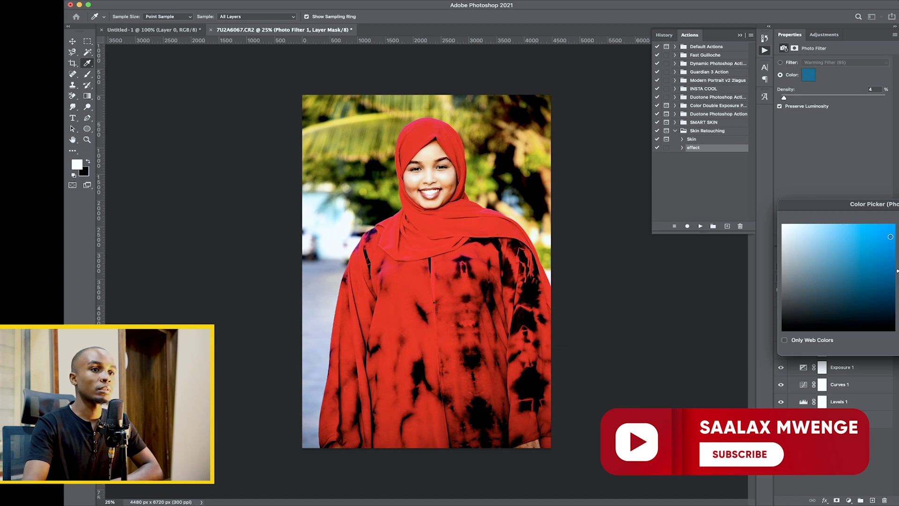
{"action": "left_click_drag", "start_coordinate": [891, 237], "coordinate": [891, 228]}
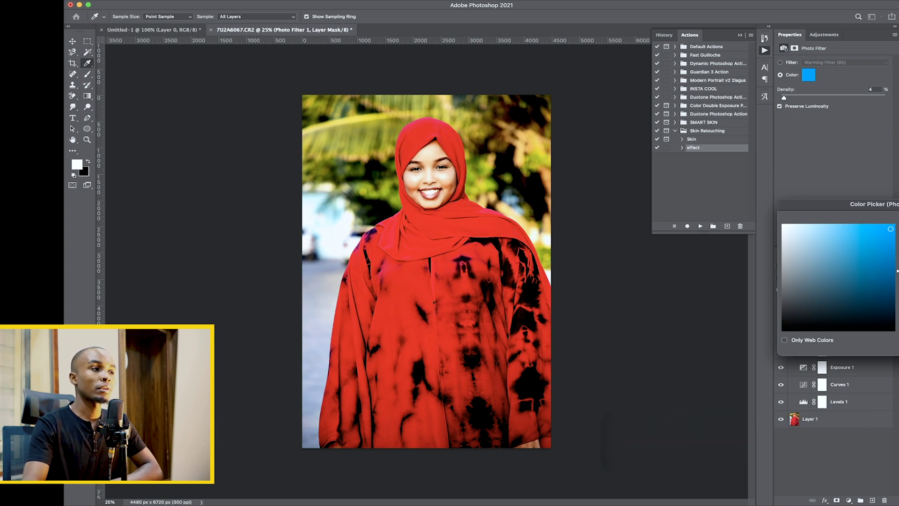
{"action": "key", "text": "Escape"}
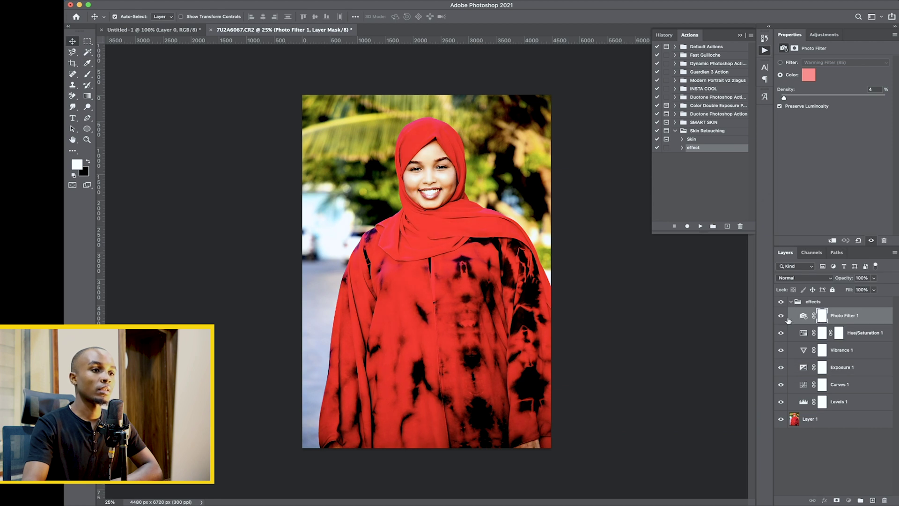
{"action": "left_click", "coordinate": [792, 302]}
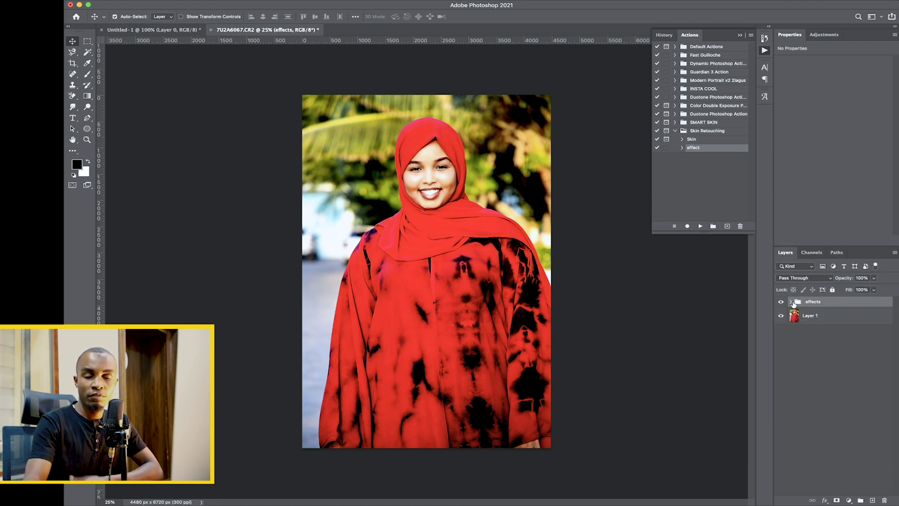
{"action": "left_click", "coordinate": [799, 337]}
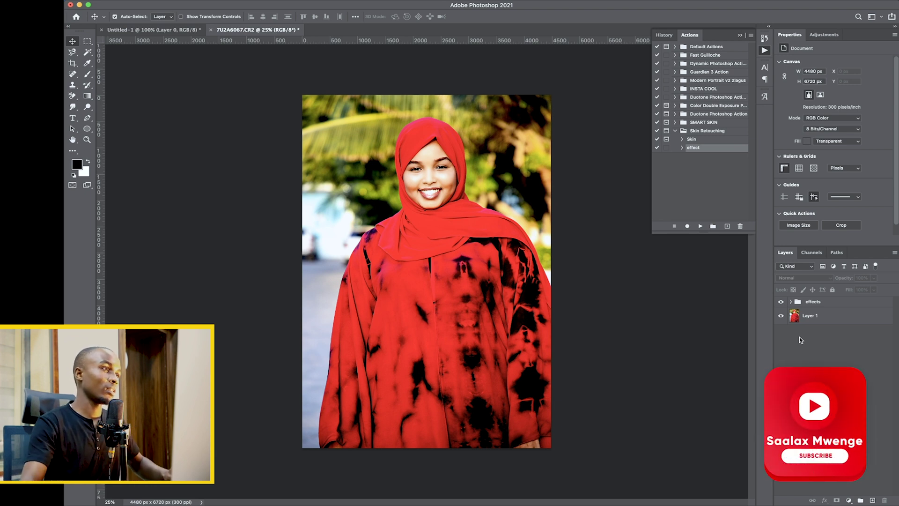
{"action": "key", "text": "super+plus"}
{"action": "key", "text": "super+plus"}
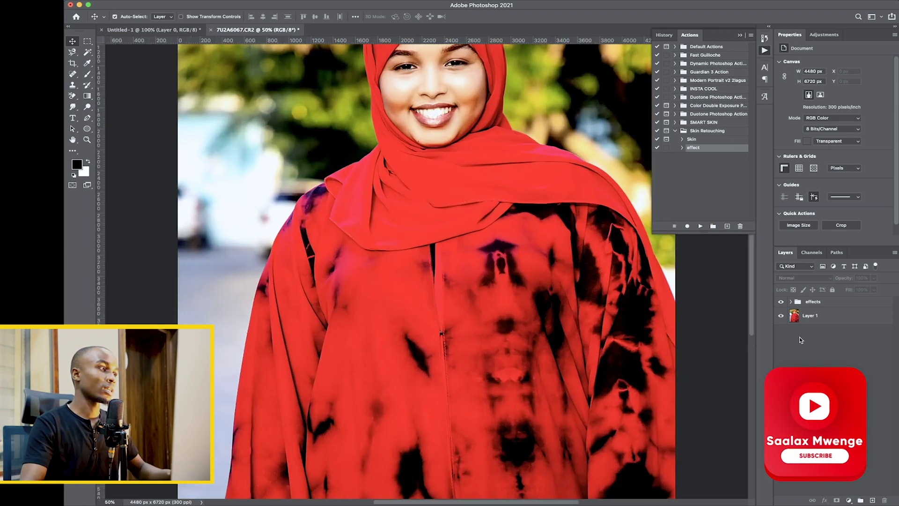
{"action": "scroll", "coordinate": [608, 330], "scroll_direction": "up", "scroll_amount": 3}
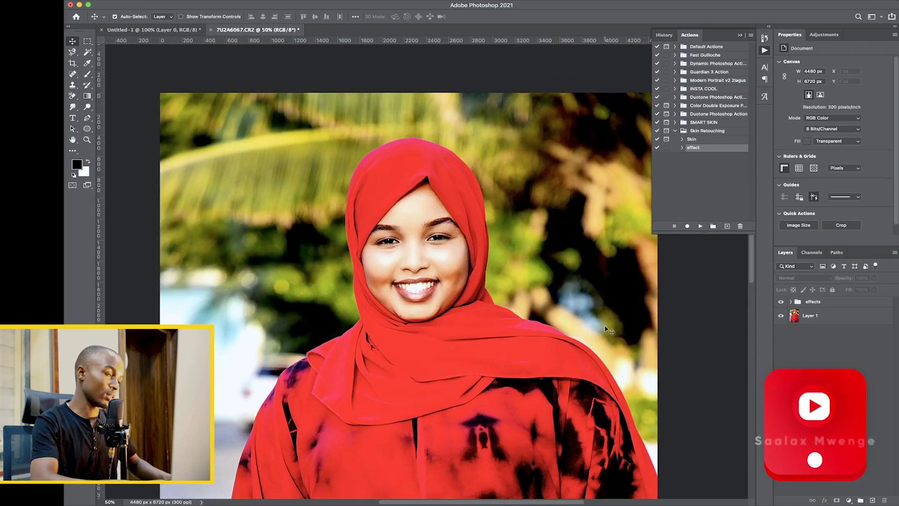
{"action": "scroll", "coordinate": [608, 330], "scroll_direction": "down", "scroll_amount": 2}
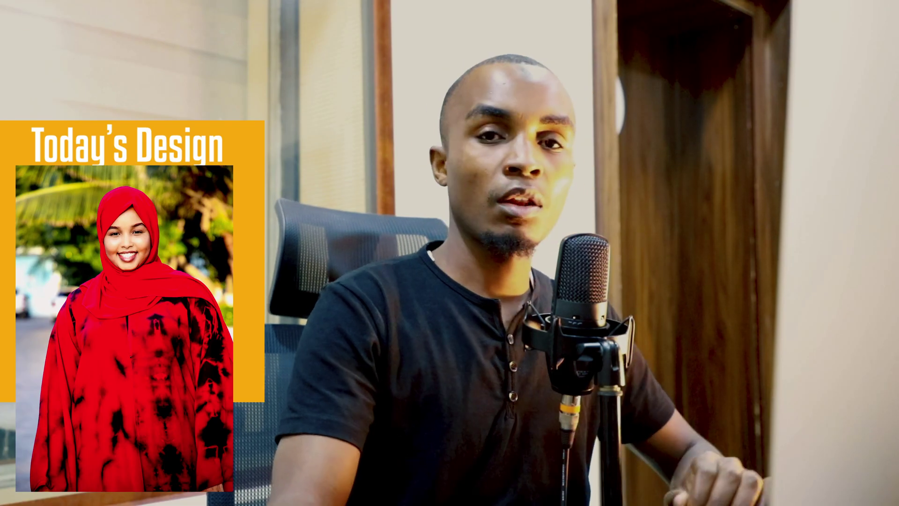